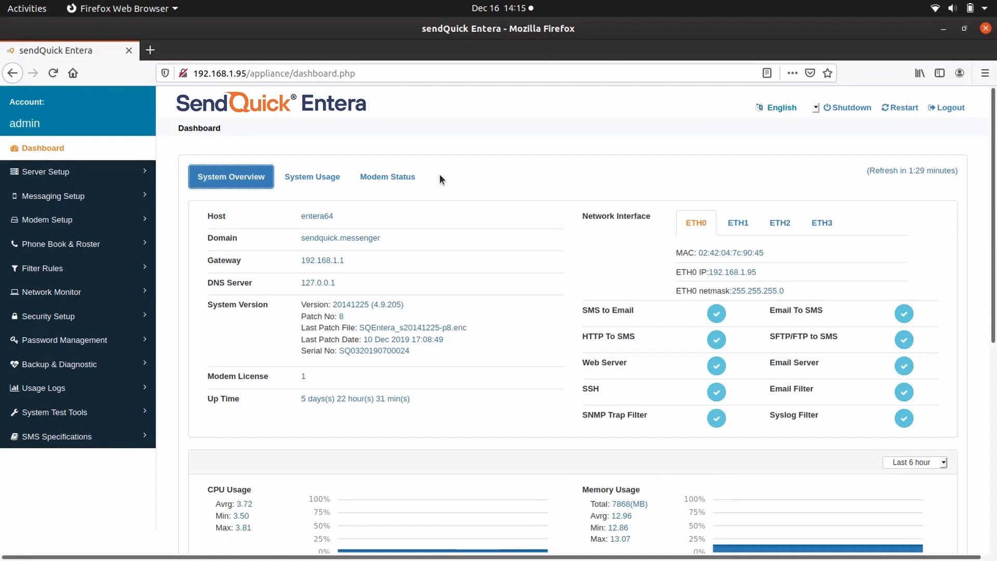
Step: Go to Filter Rules > Email Filter and start a new mail filter rule
click(79, 269)
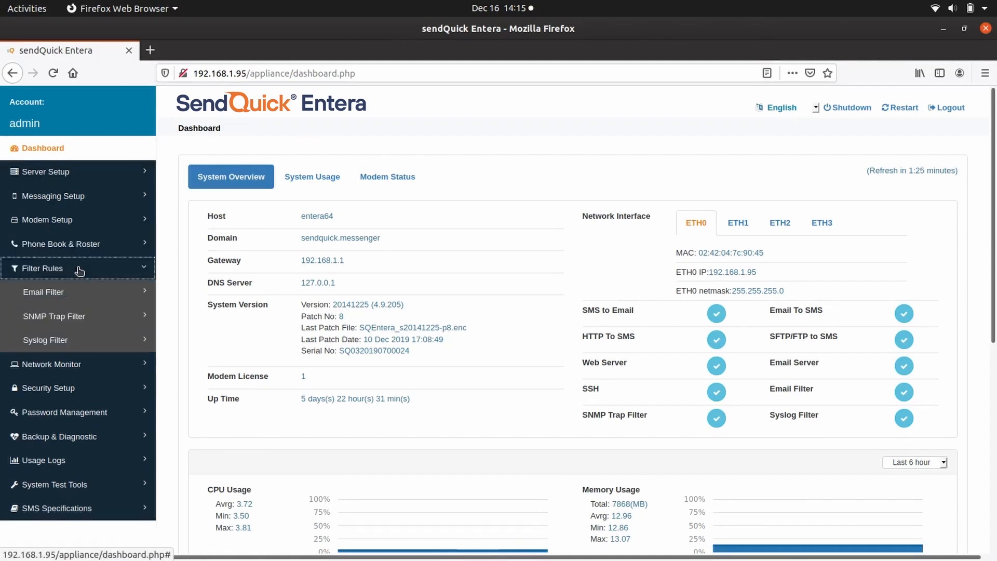
click(73, 296)
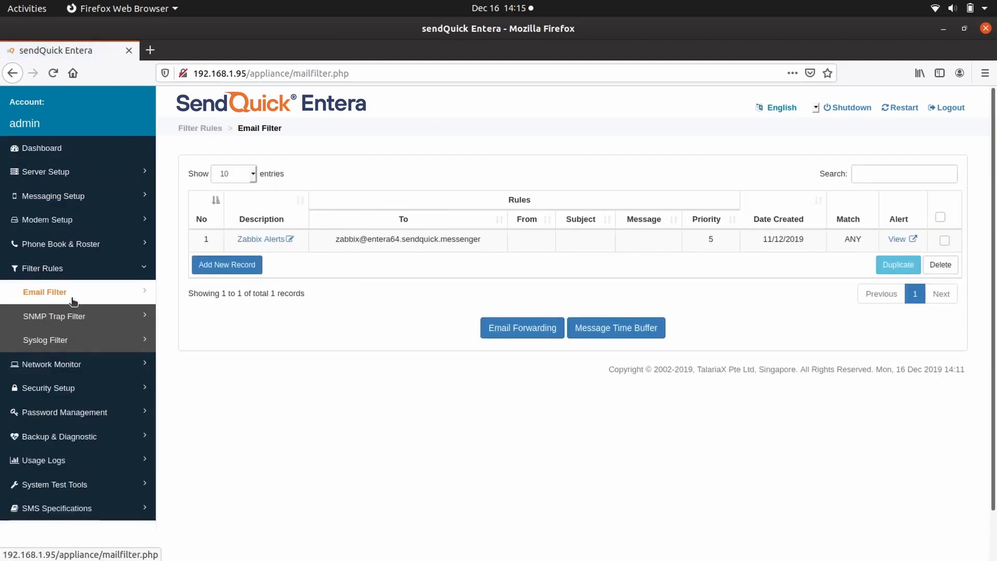
click(247, 267)
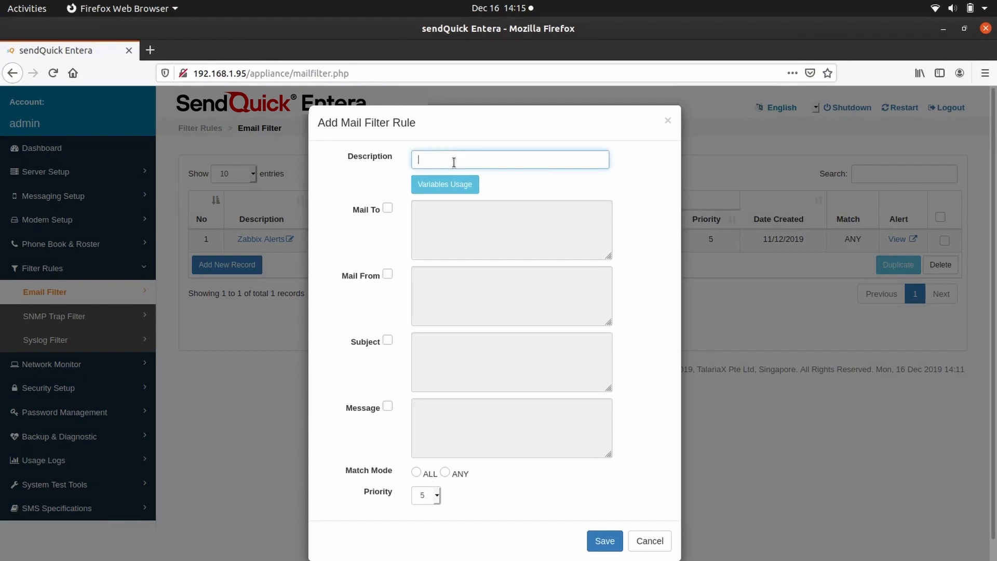
Step: Set the new rule's description to 'Alert from UPS system' using the autocomplete suggestion
text(Alert)
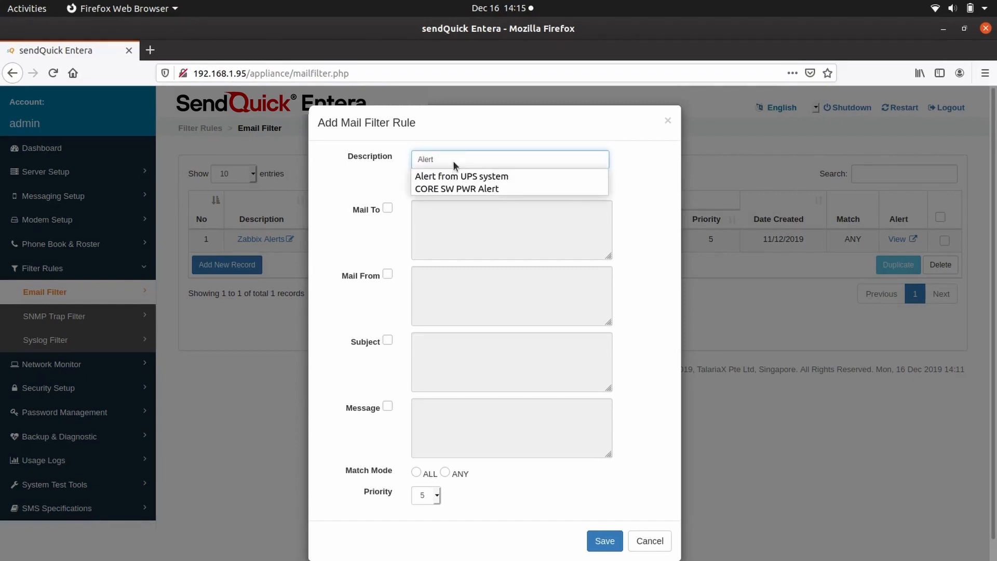
text( from)
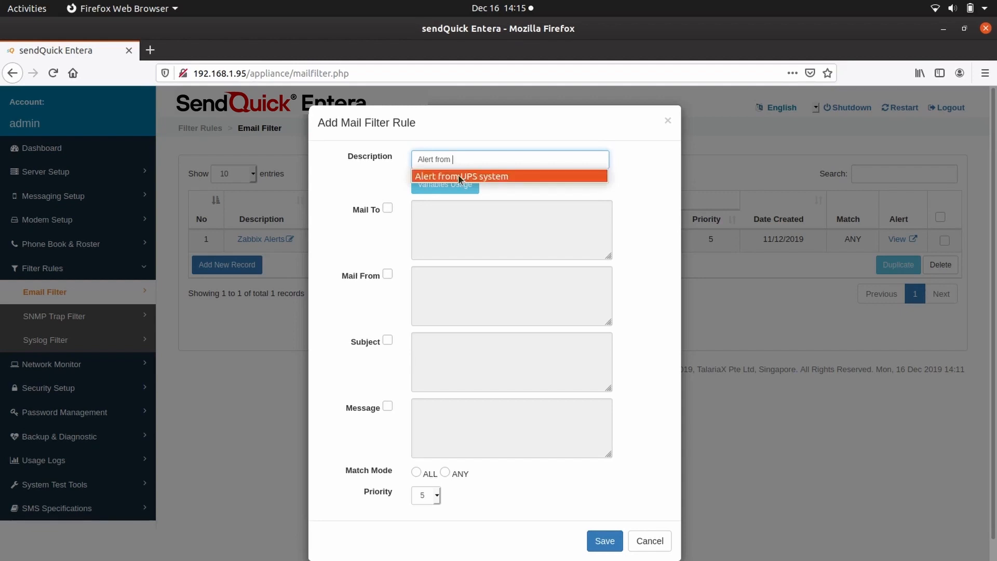
click(462, 176)
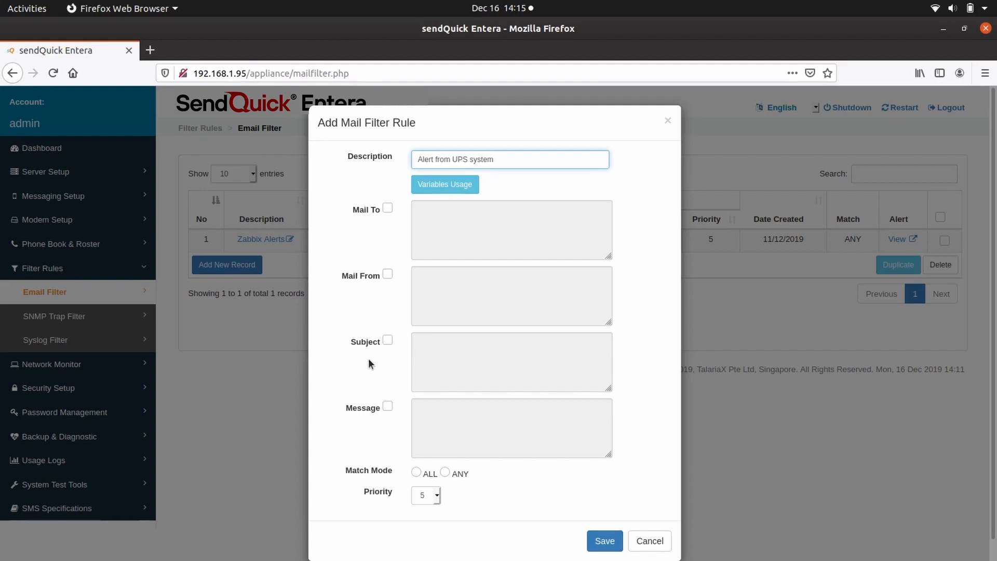
Step: Enable the Mail To condition and enter the UPS mailbox address on the entera64.sendquick.messenger domain
click(388, 207)
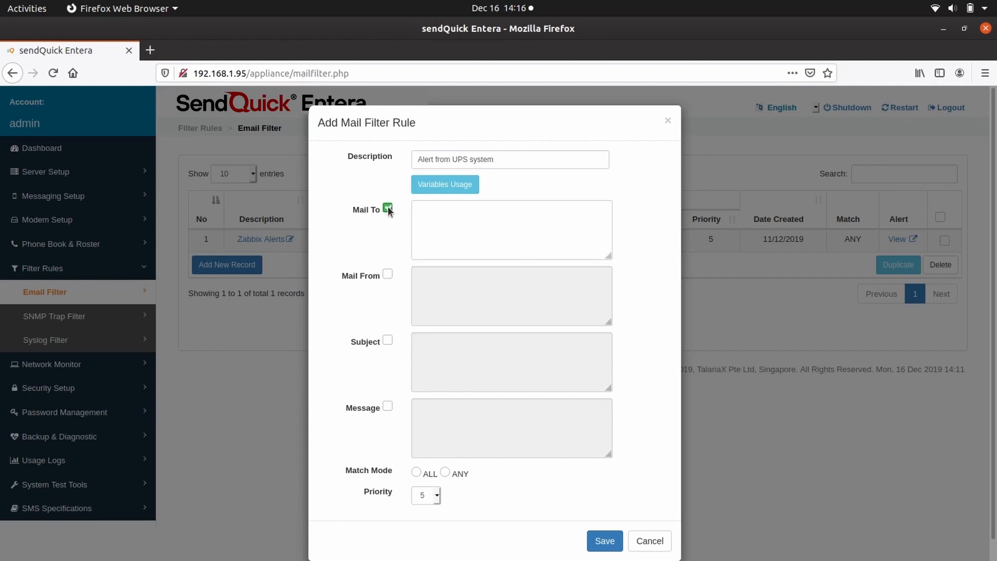
click(436, 210)
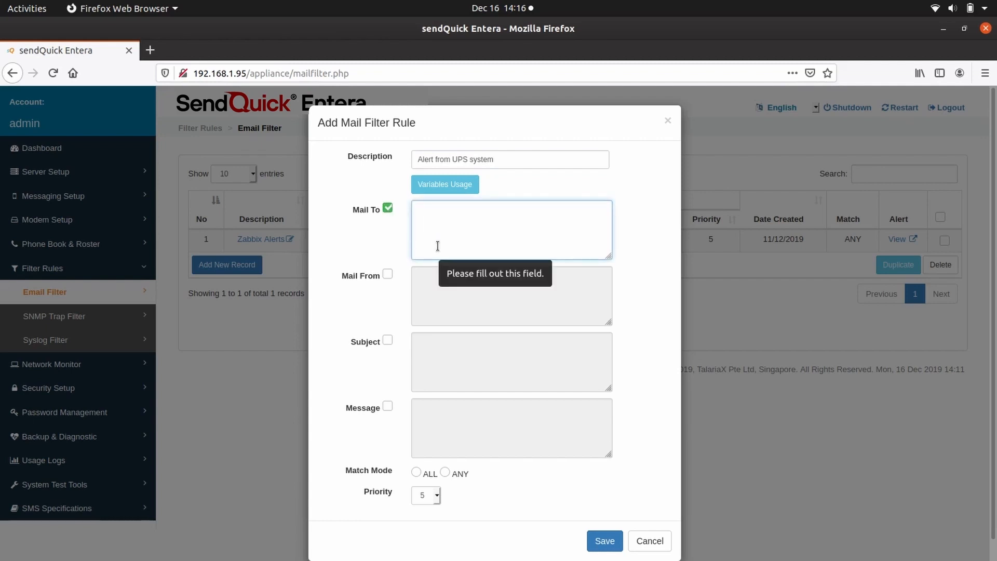
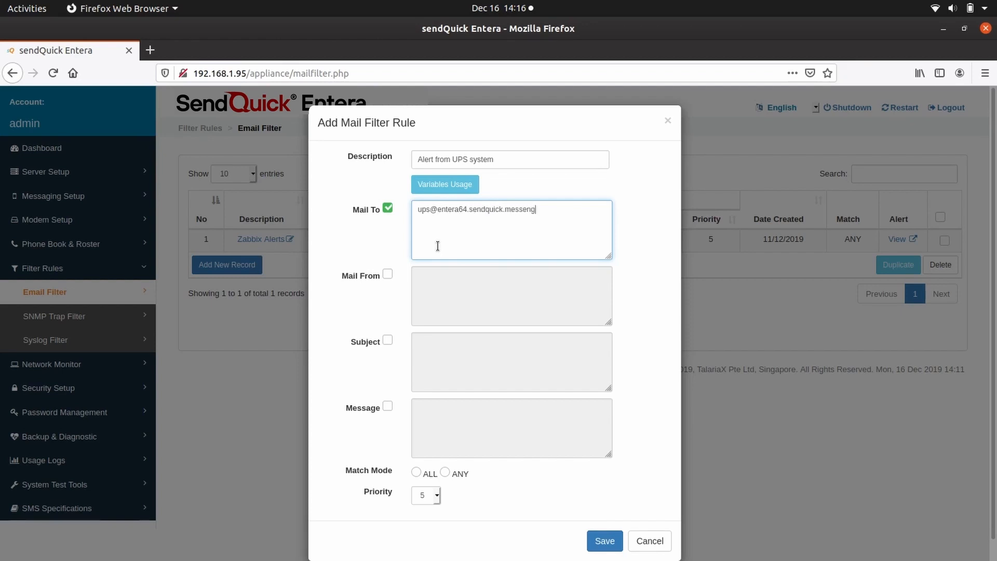
Step: Enable the Subject condition with 'Alert from UPS' and set Match Mode to ANY
click(388, 340)
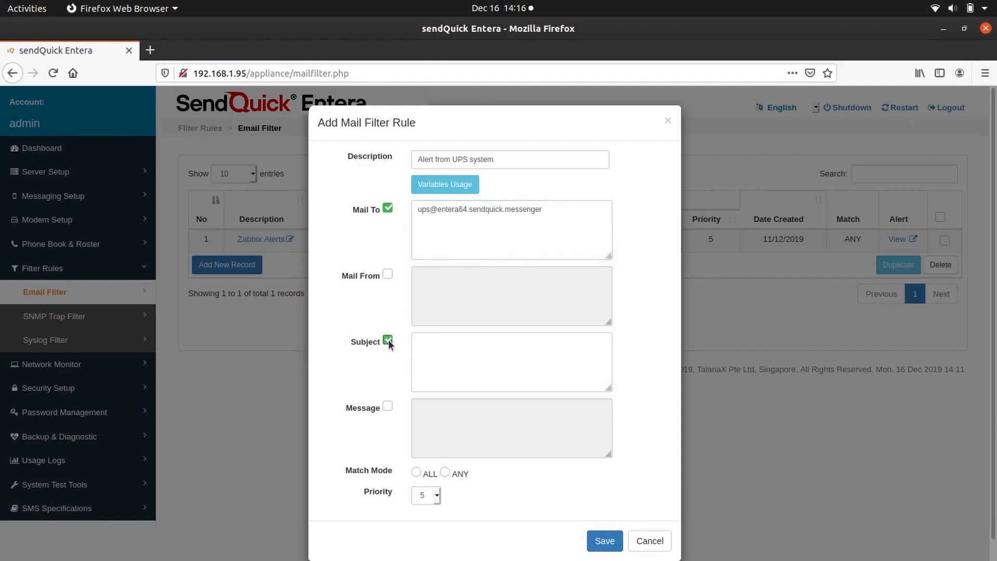
click(439, 340)
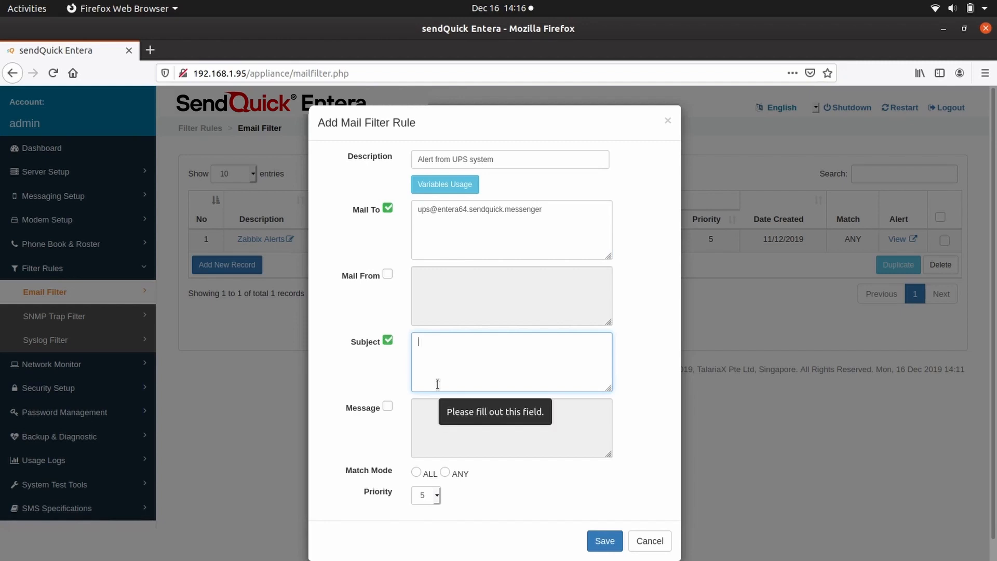
text(Alert )
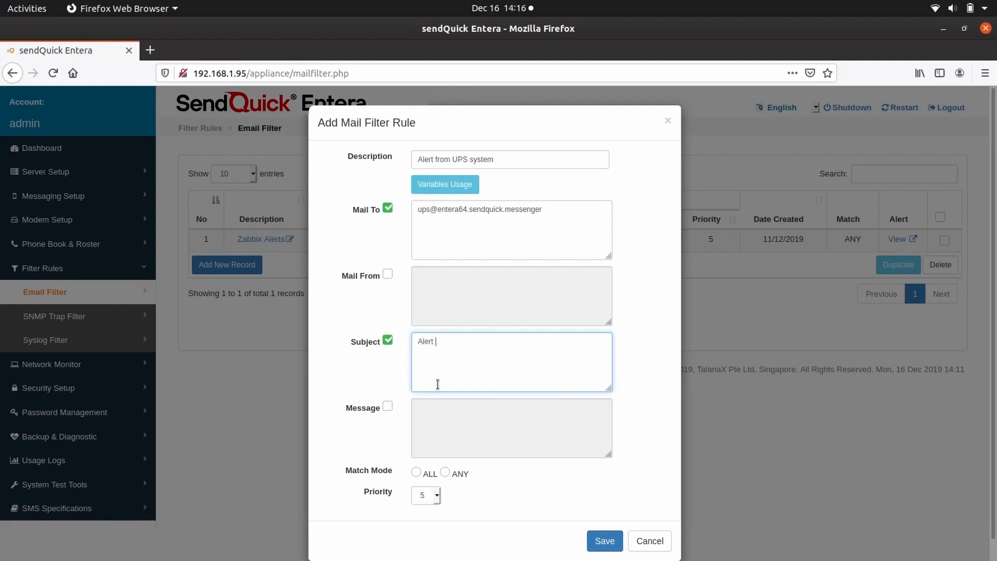
text(from UPS)
click(444, 472)
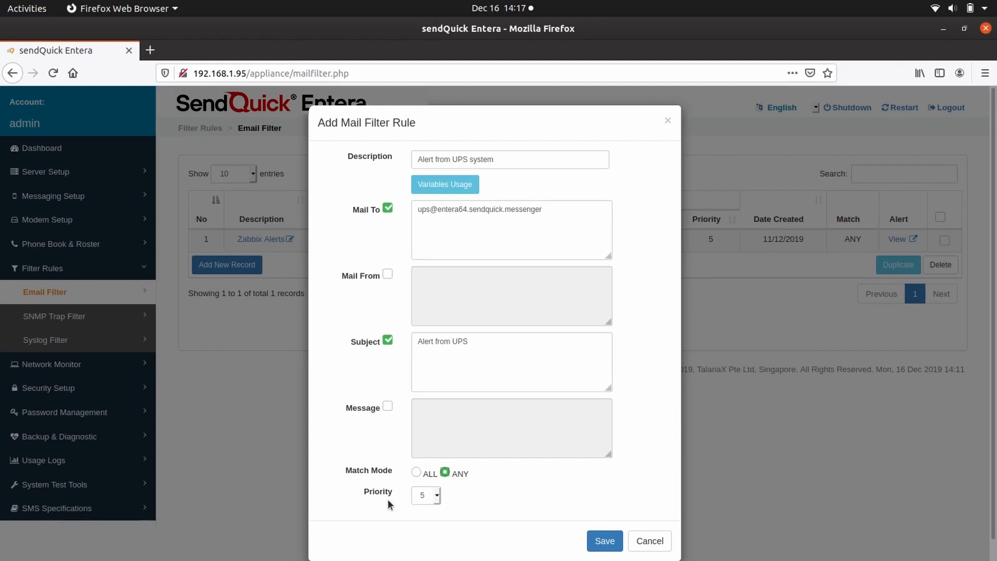
Step: Keep the rule priority at 5 and save the filter rule
click(437, 496)
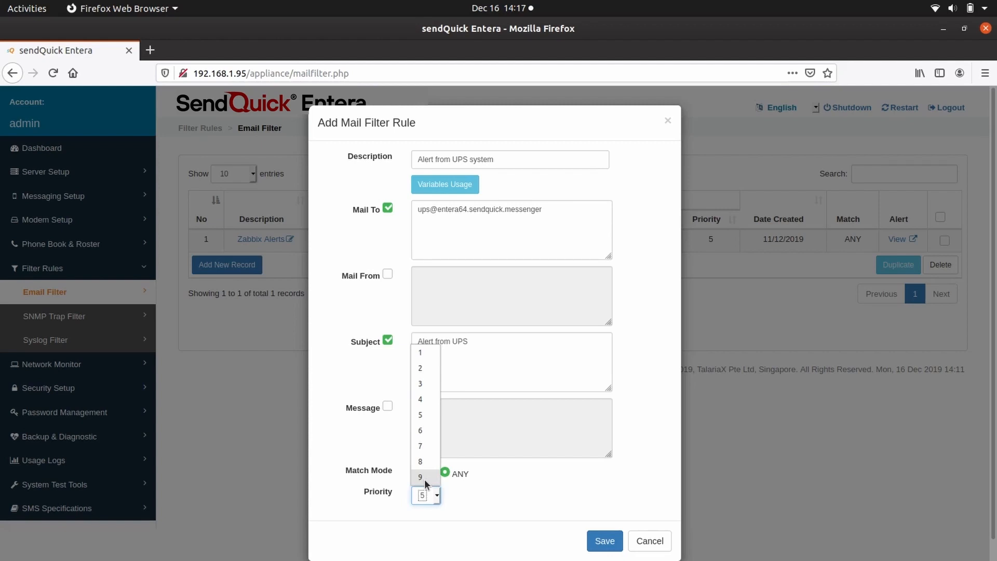
click(425, 415)
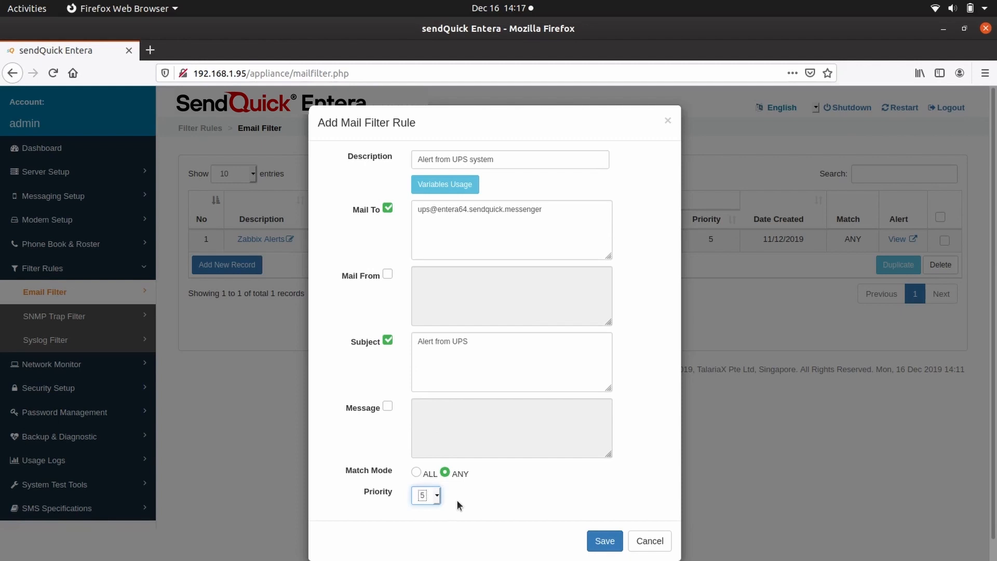
click(602, 541)
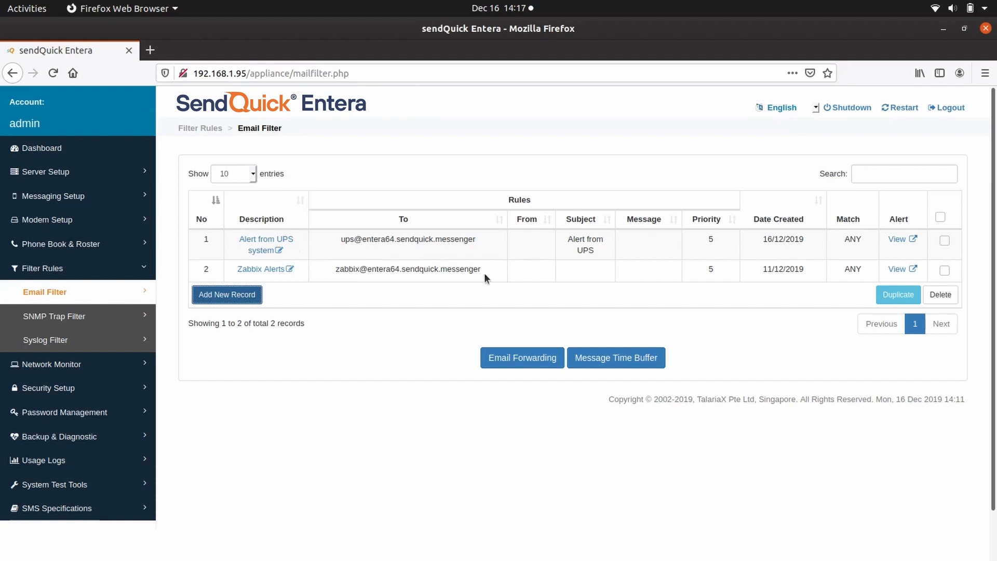
Step: View the Alert from UPS system rule's alerts and start adding a new alert
click(904, 239)
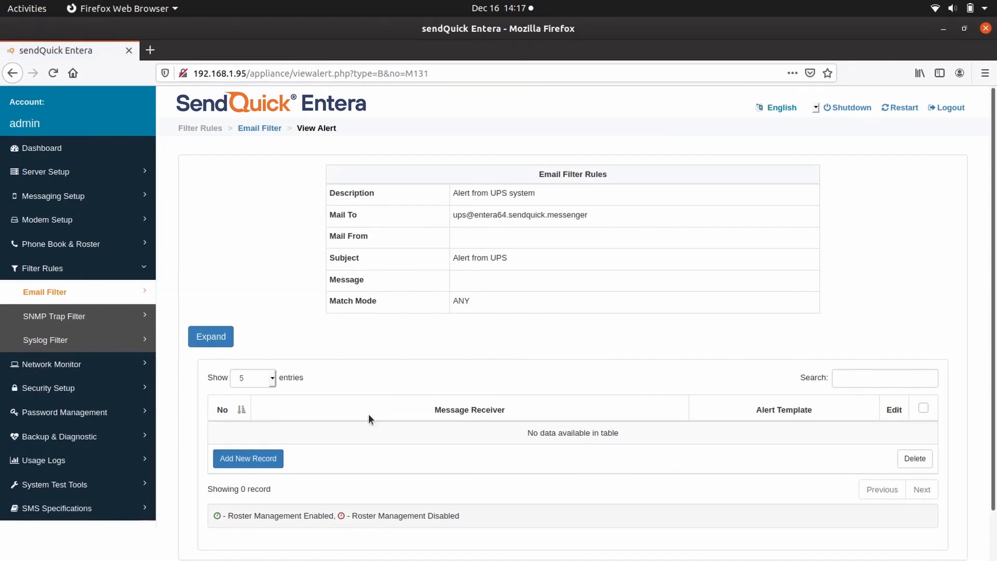
click(263, 459)
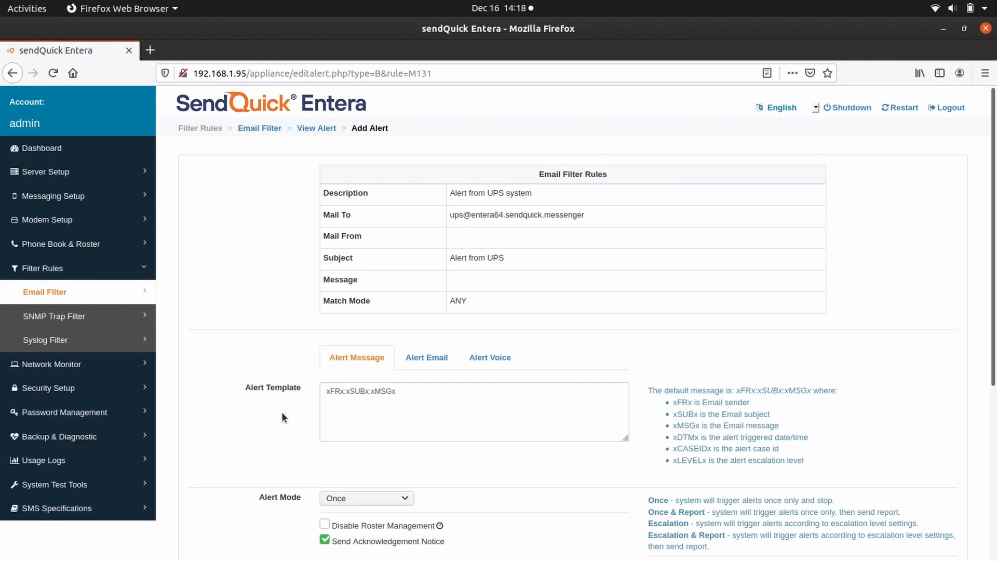
Step: Set Alert Mode to Once & Report, then change it to Escalation with two levels
scroll(277, 416, down, 5)
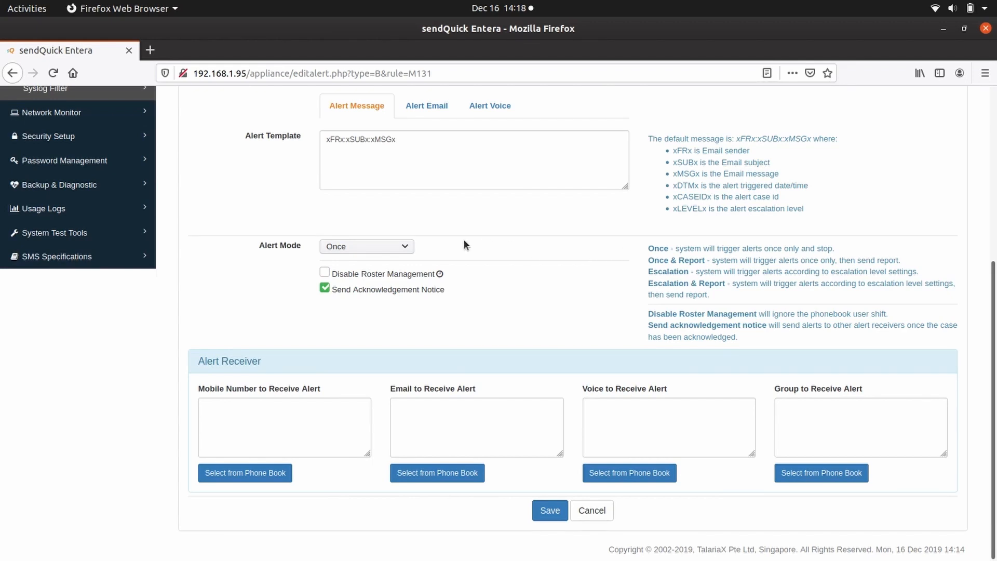
click(406, 250)
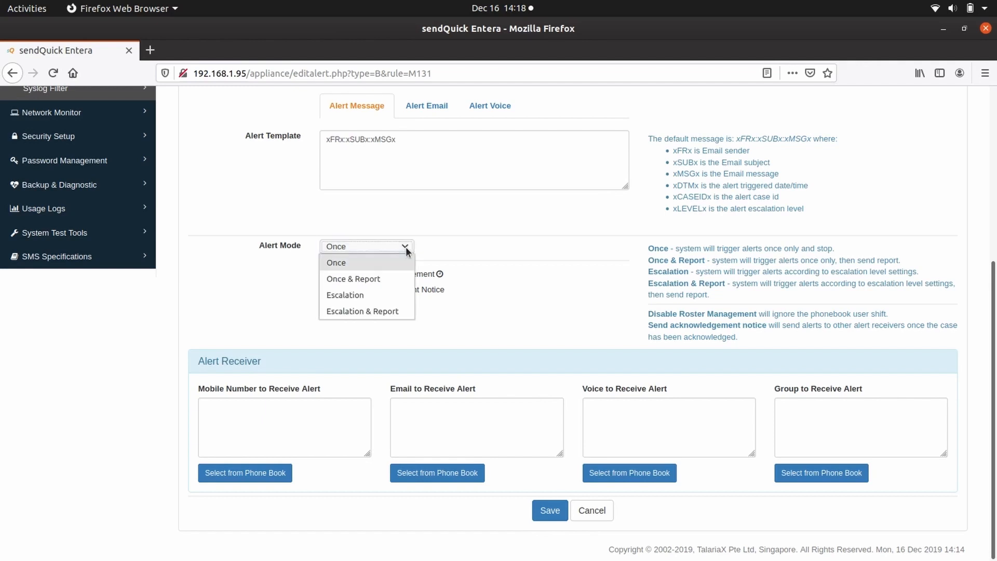
click(385, 279)
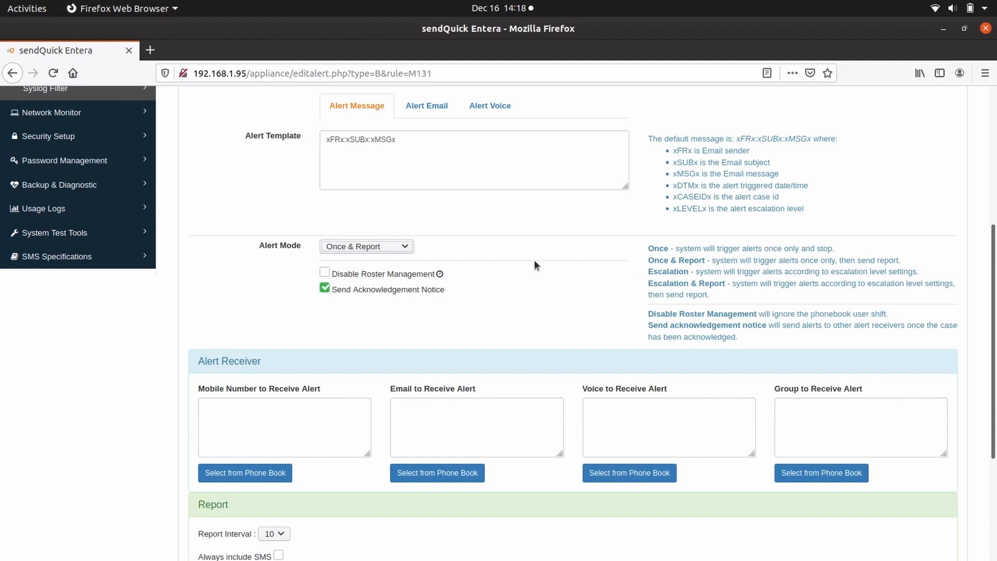
click(405, 246)
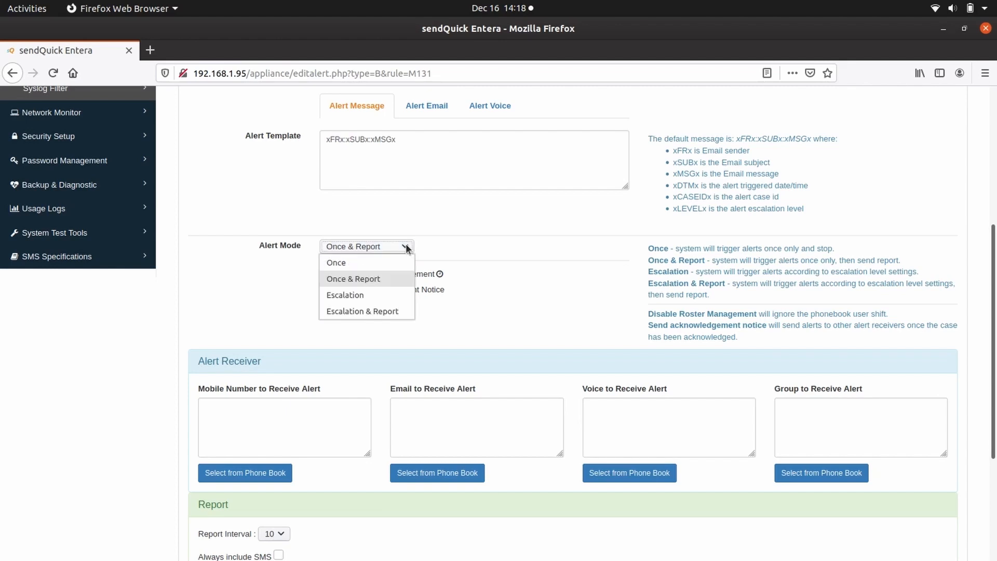
click(381, 295)
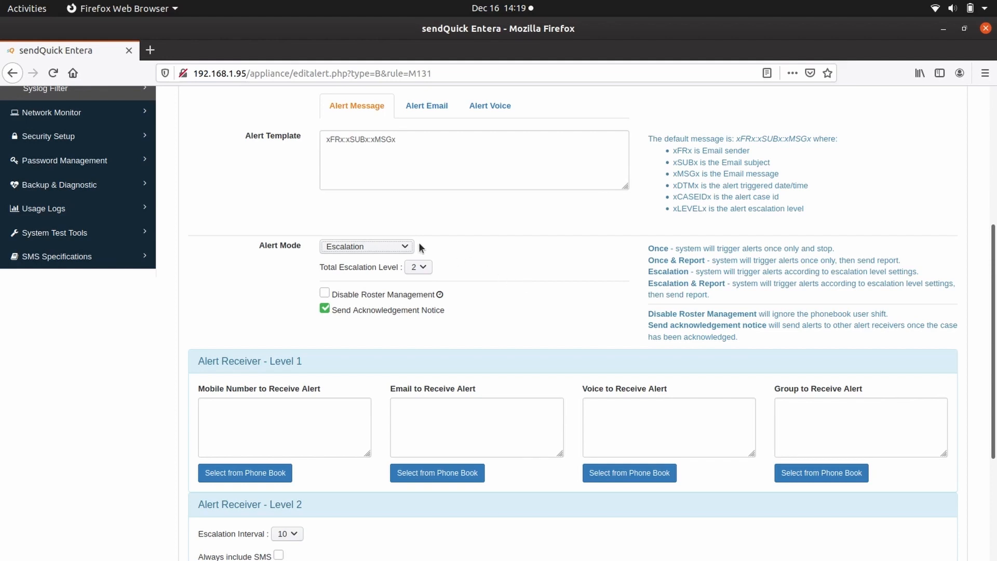
Step: Switch Alert Mode to Escalation & Report, then back to Once
click(405, 246)
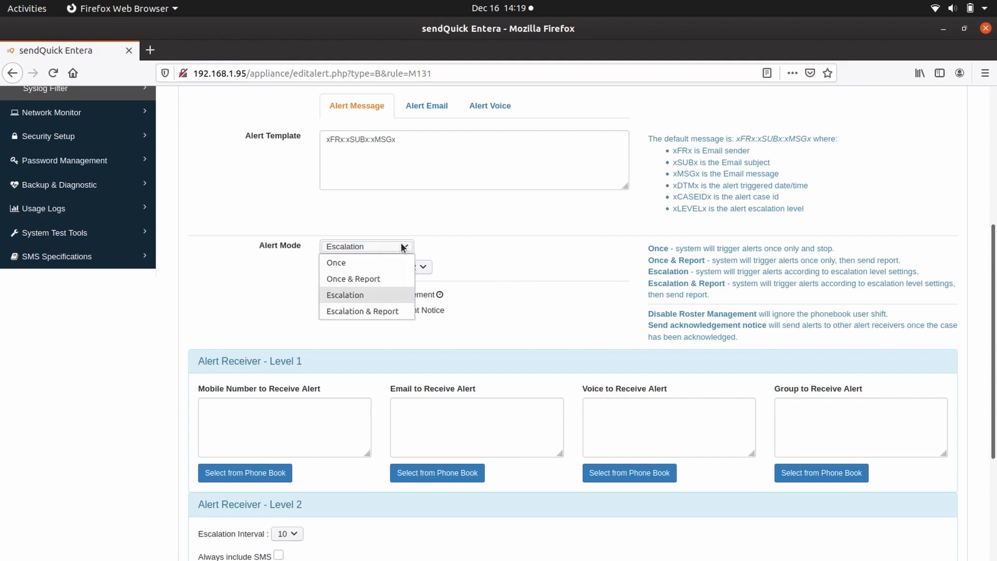
click(381, 313)
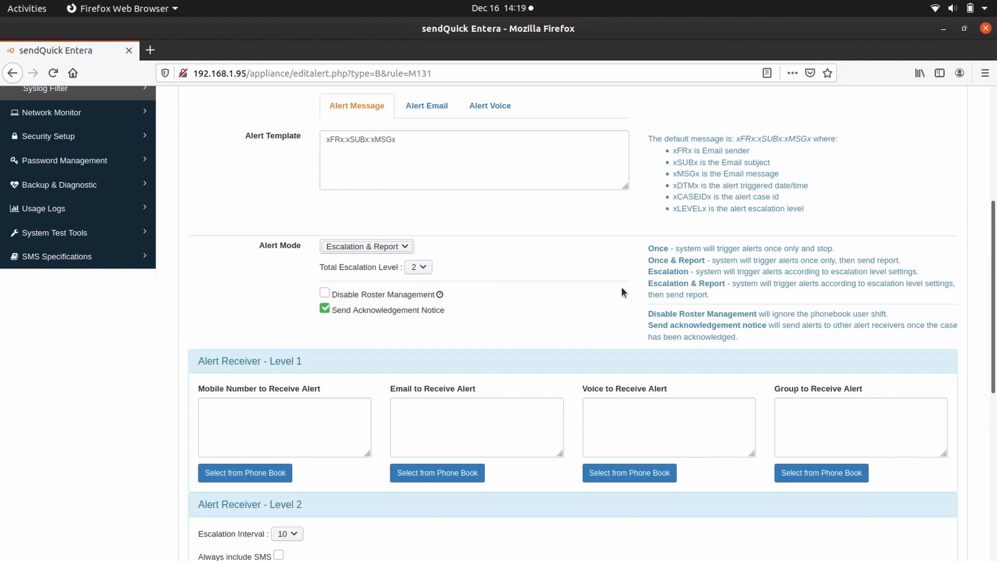
click(400, 245)
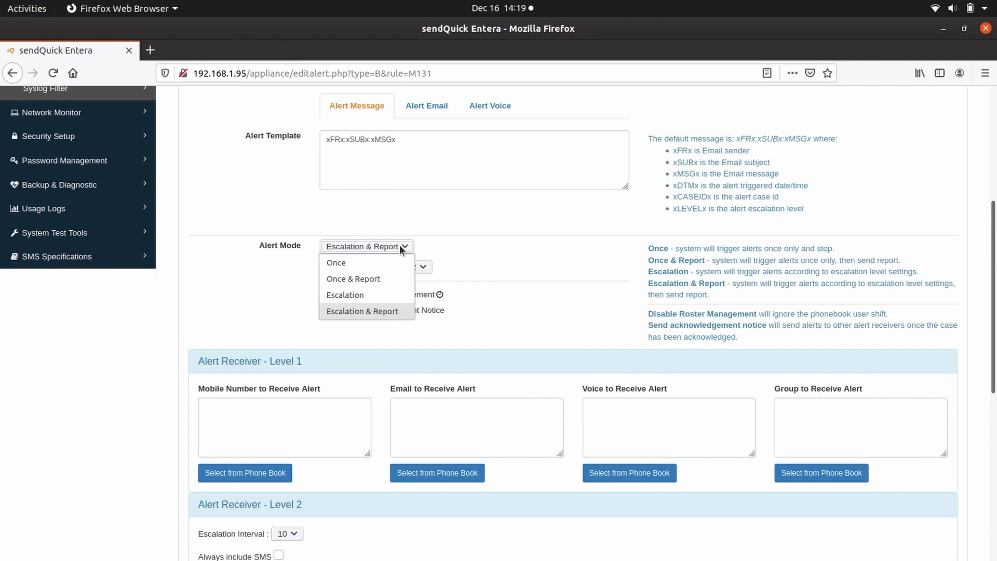
click(379, 262)
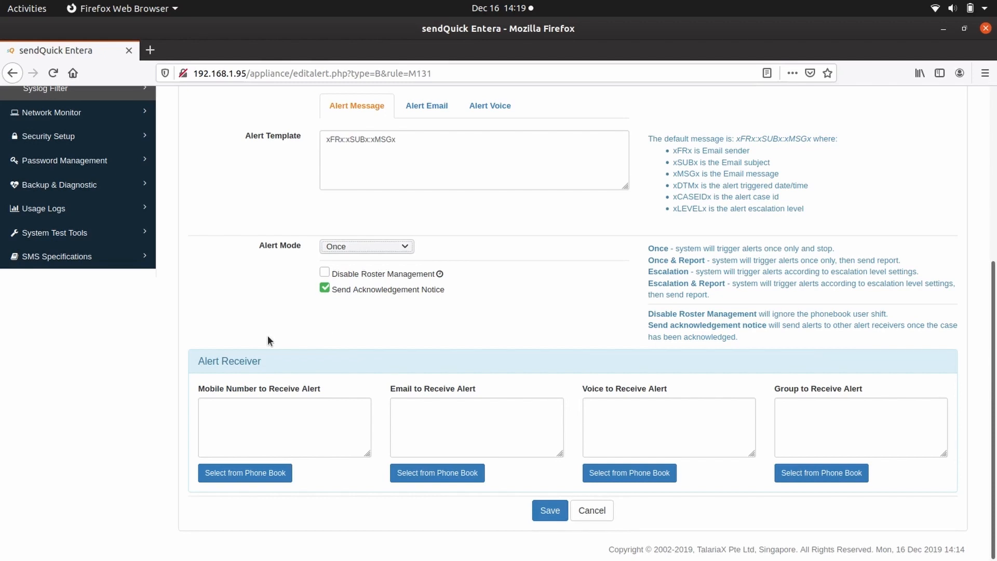
Step: Enter two mobile numbers, one per line, in Mobile Number to Receive Alert
click(230, 408)
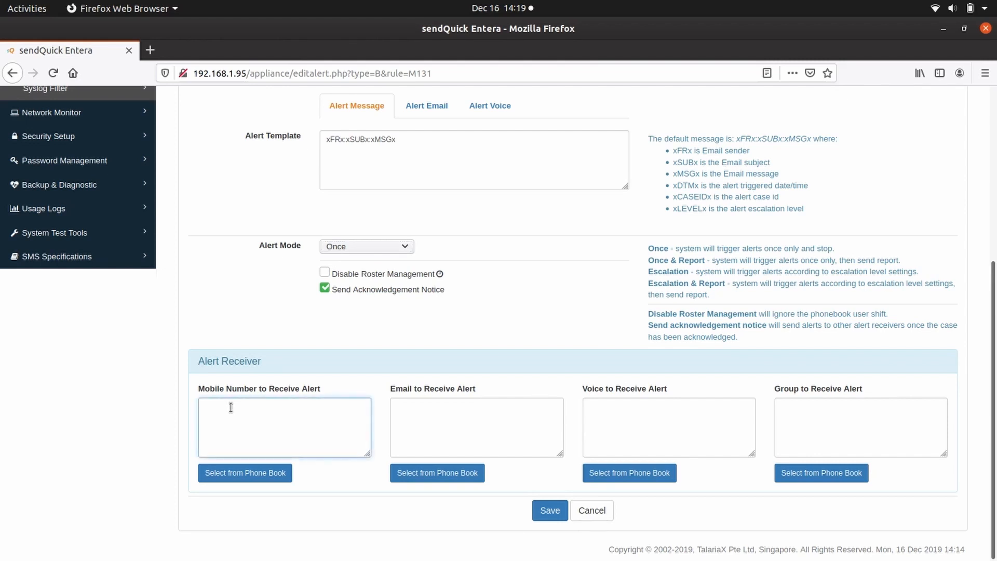
text(91234321)
key(Return)
text(87654321)
Step: Enter two receiver e-mail addresses, one per line, and save the alert
click(411, 413)
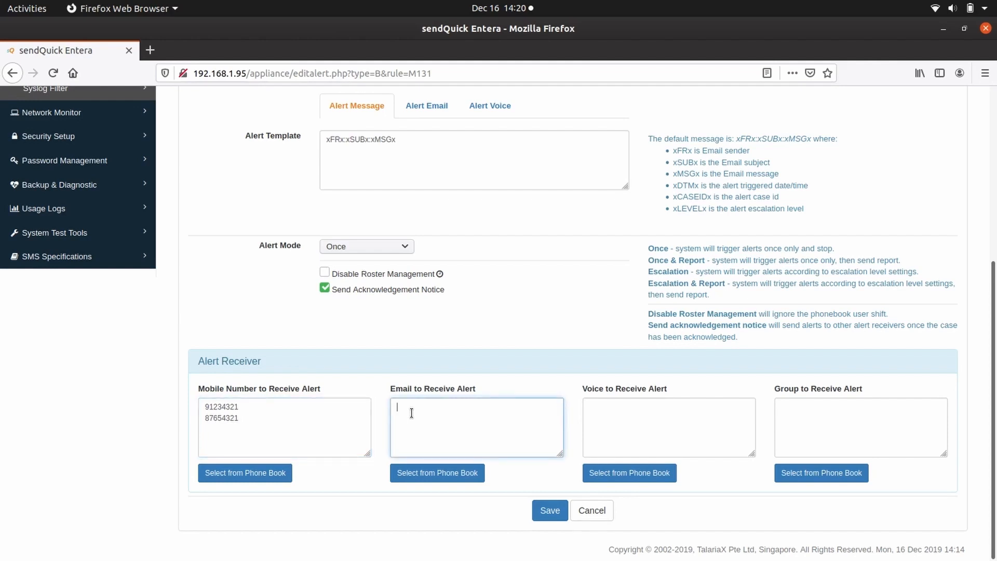
key(Return)
click(542, 509)
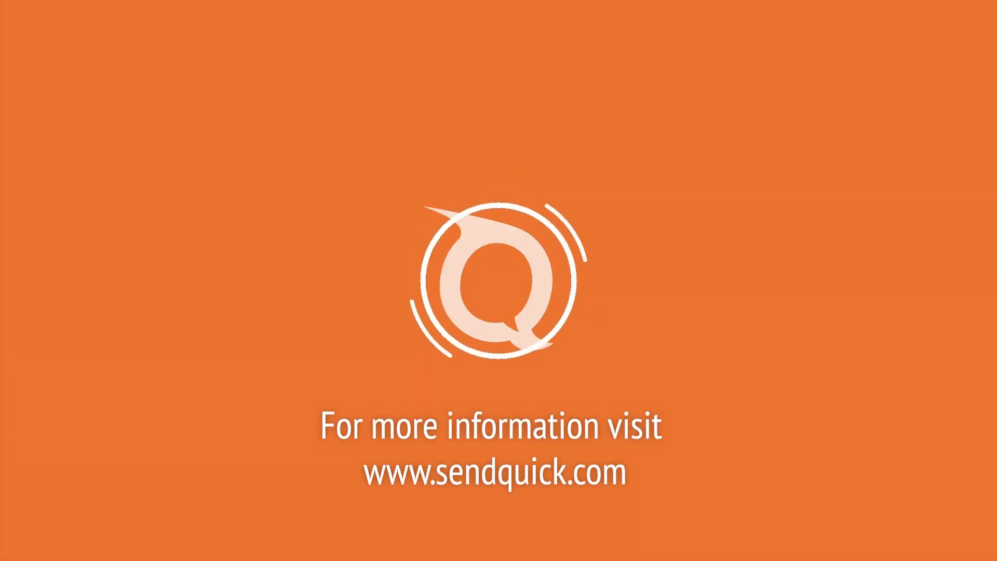